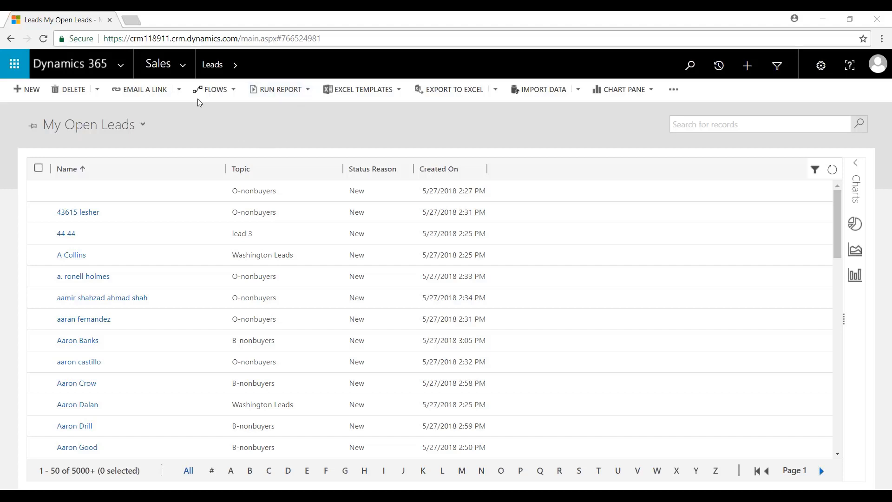
# Step: Open the Default Solution from Settings > Customize the System and expand its Entities list down to Lead
pyautogui.click(185, 63)
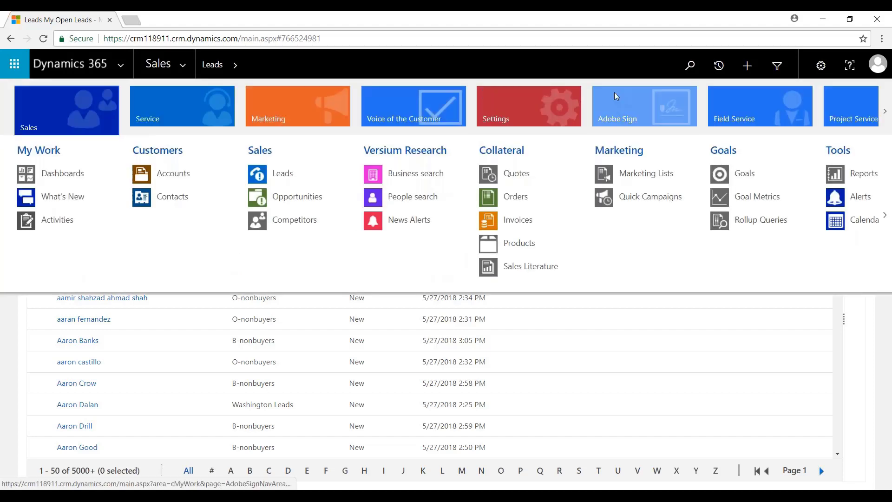
pyautogui.click(522, 102)
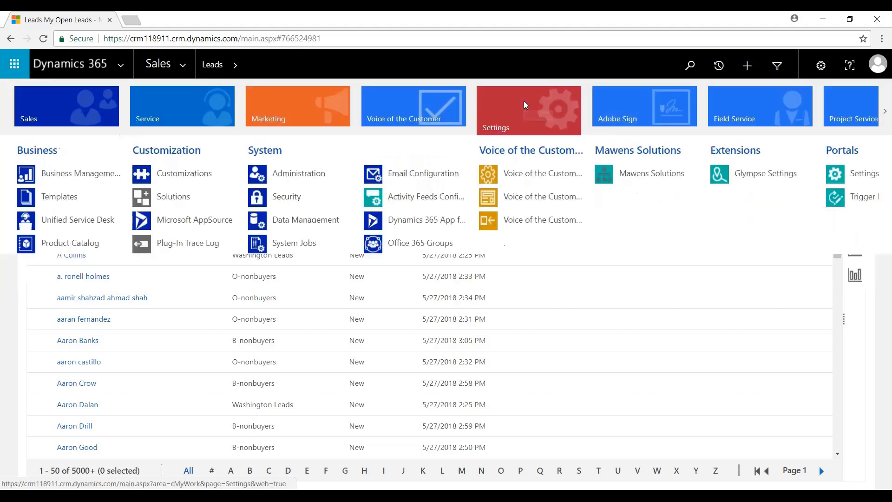
pyautogui.click(188, 177)
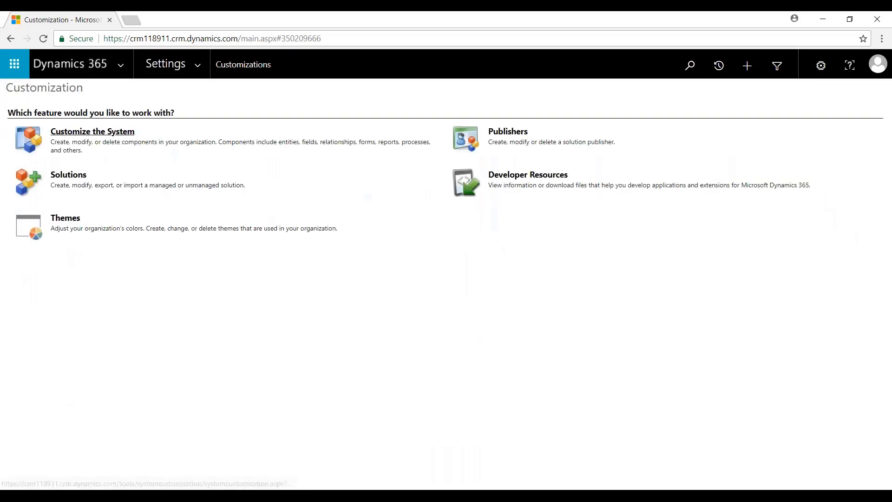
pyautogui.click(92, 131)
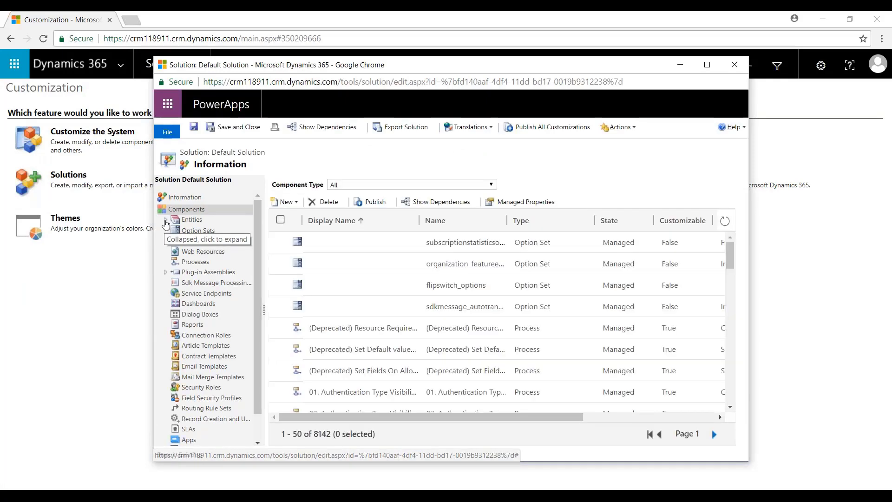
pyautogui.click(166, 222)
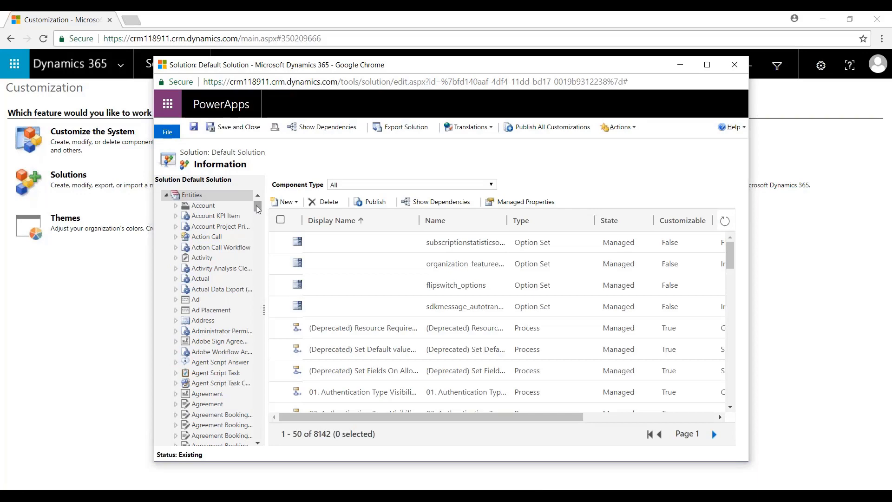
pyautogui.moveTo(257, 208); pyautogui.dragTo(276, 291)
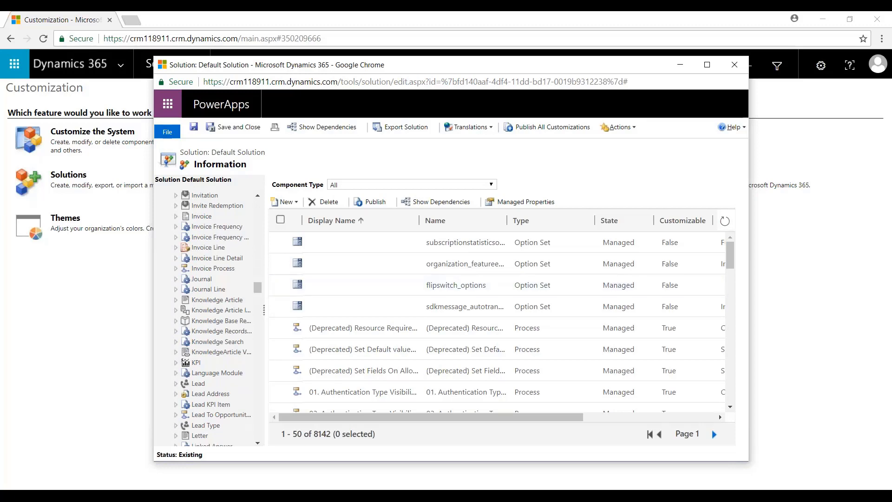
# Step: Open the Lead entity, verify Enable for SLA is checked, and scroll the tree to SLA KPI Instance
pyautogui.click(199, 384)
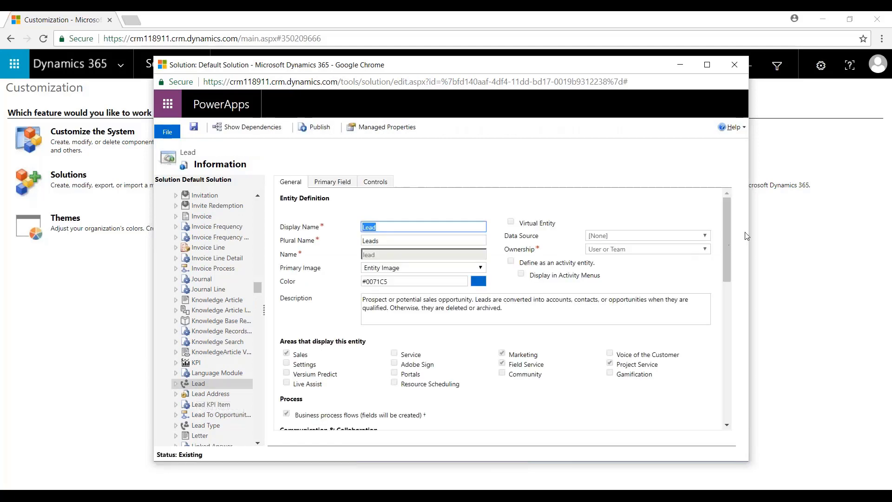
pyautogui.moveTo(727, 212); pyautogui.dragTo(747, 302)
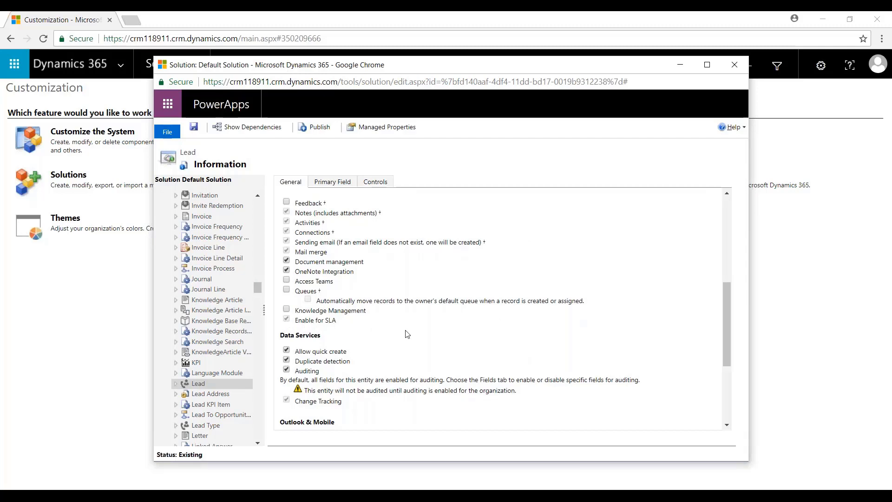
pyautogui.moveTo(258, 285); pyautogui.dragTo(279, 385)
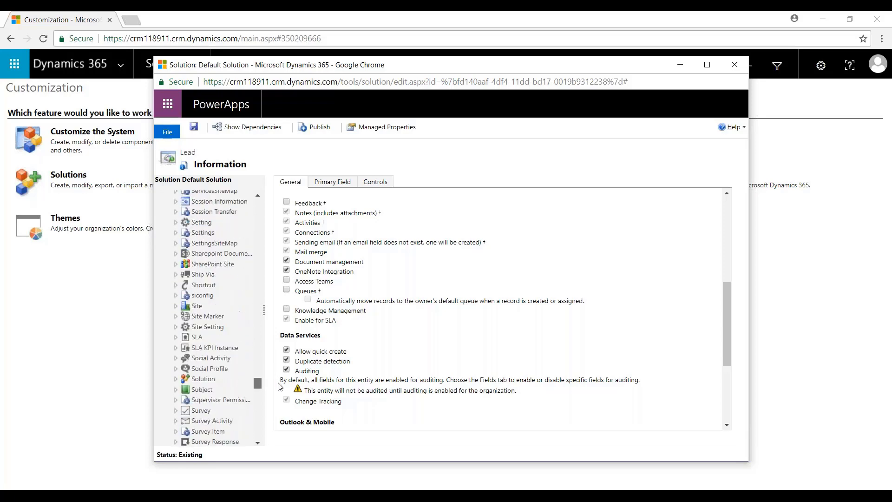
# Step: Under SLA KPI Instance, draft a new 1:N relationship to Lead with lookup name 'Contact Within 4 hours'
pyautogui.click(202, 349)
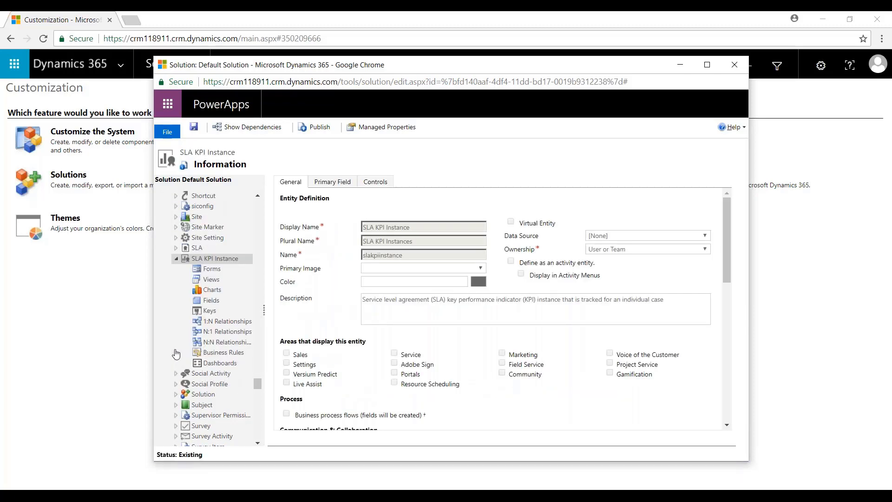
pyautogui.click(218, 321)
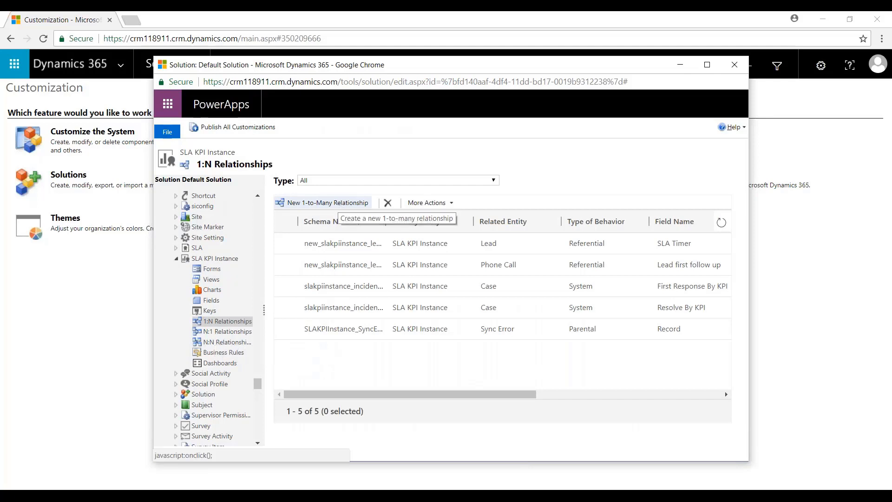
pyautogui.click(334, 203)
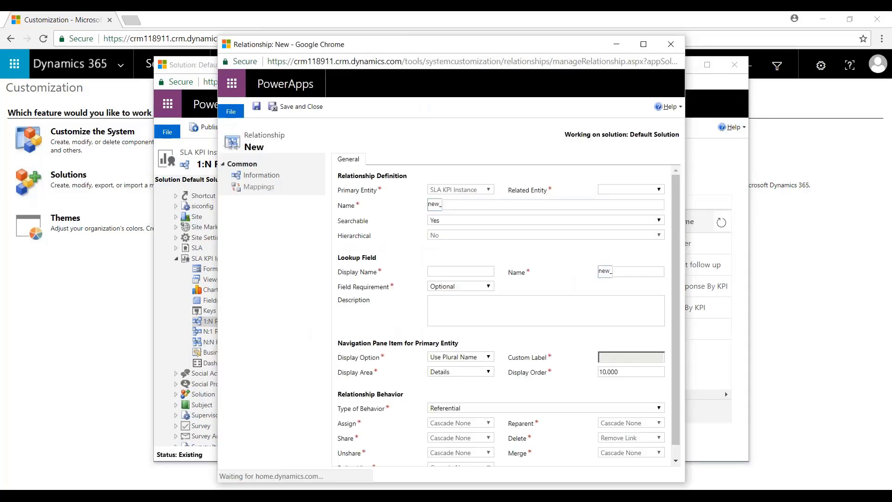
pyautogui.click(620, 190)
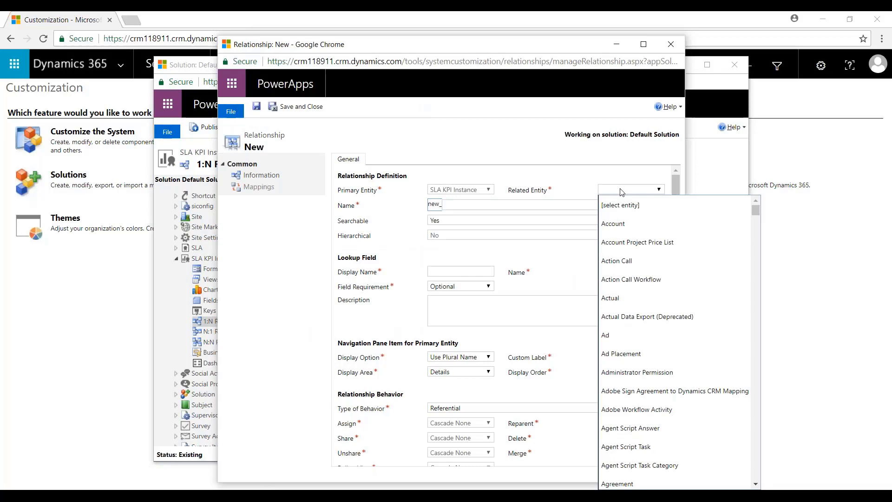
pyautogui.write('lead')
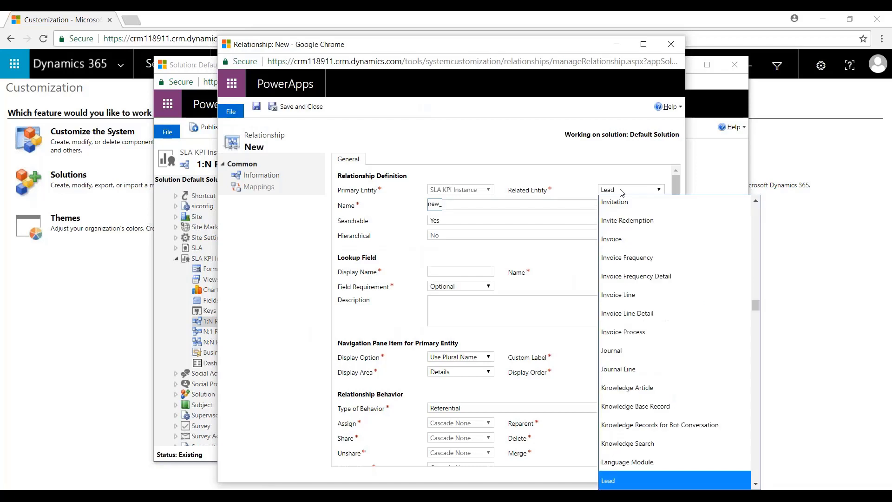
pyautogui.press('Return')
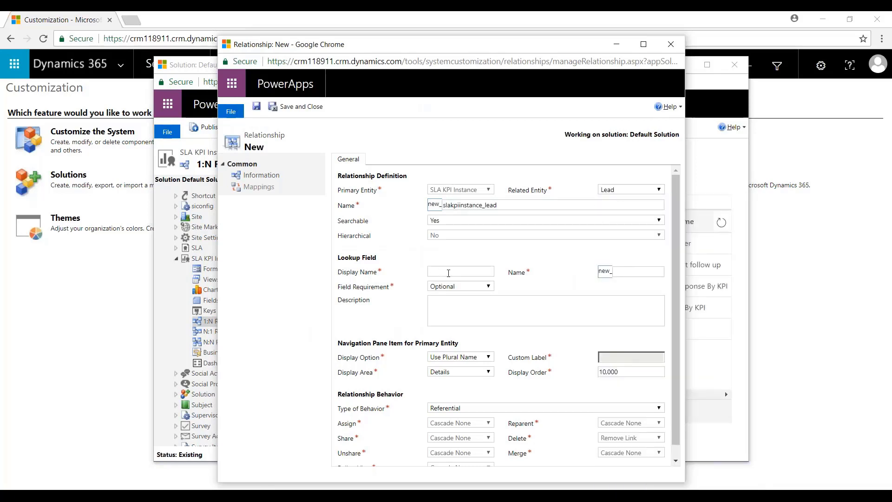
pyautogui.click(448, 273)
pyautogui.write('Contact Within 4')
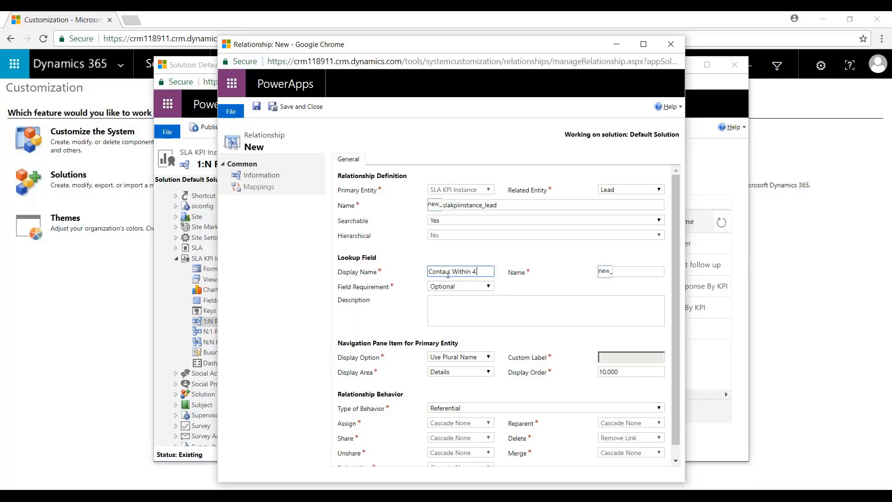
pyautogui.write(' hours')
pyautogui.click(444, 259)
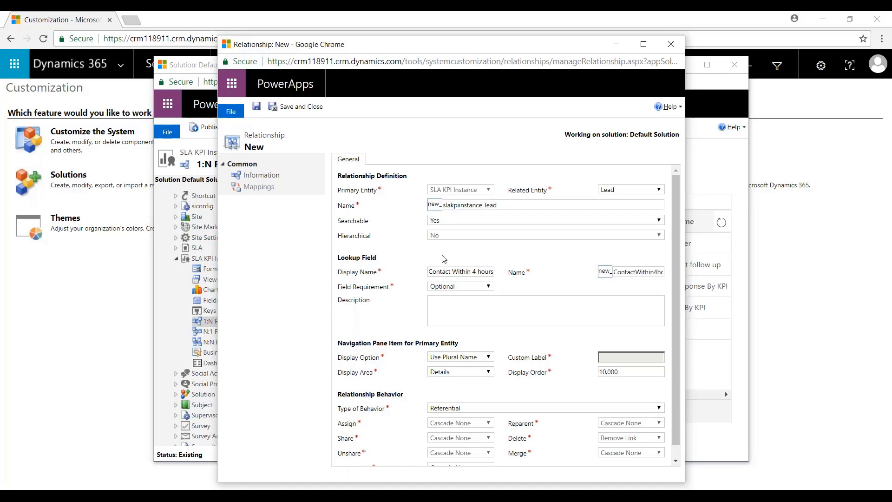
# Step: Save the relationship, then create a new SLA KPI Instance Quick View form and select its section
pyautogui.click(297, 110)
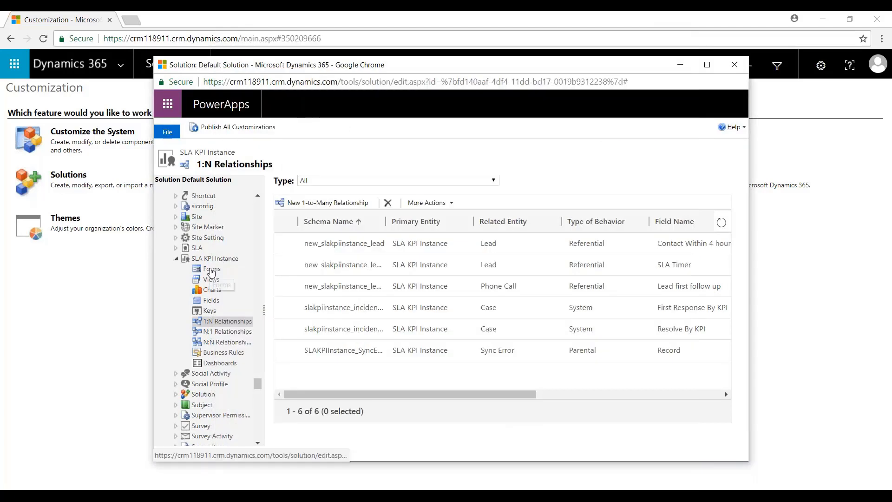
pyautogui.click(211, 269)
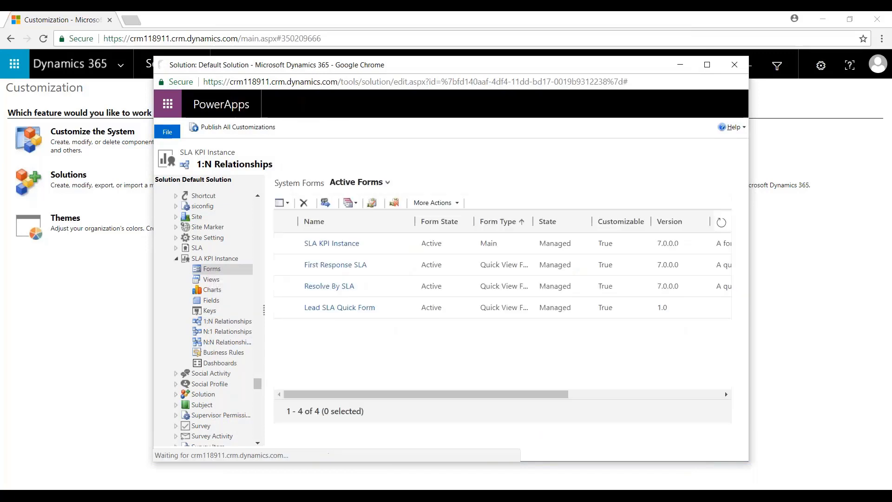
pyautogui.click(287, 204)
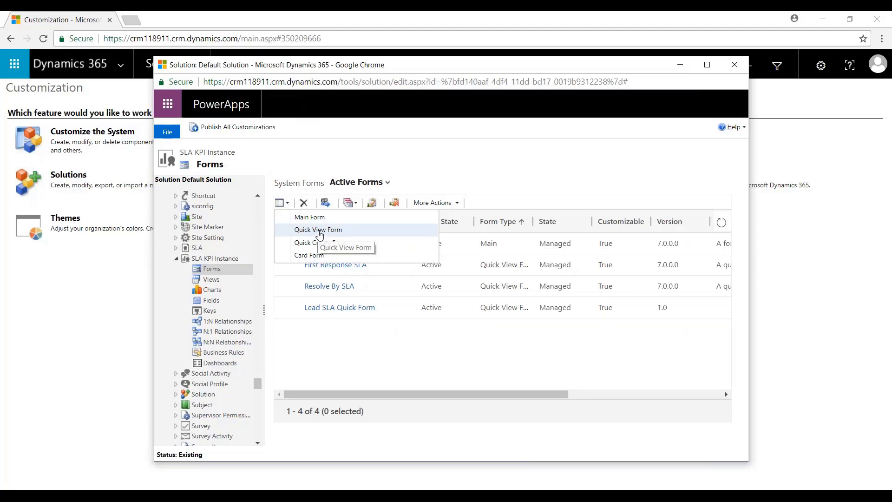
pyautogui.click(320, 230)
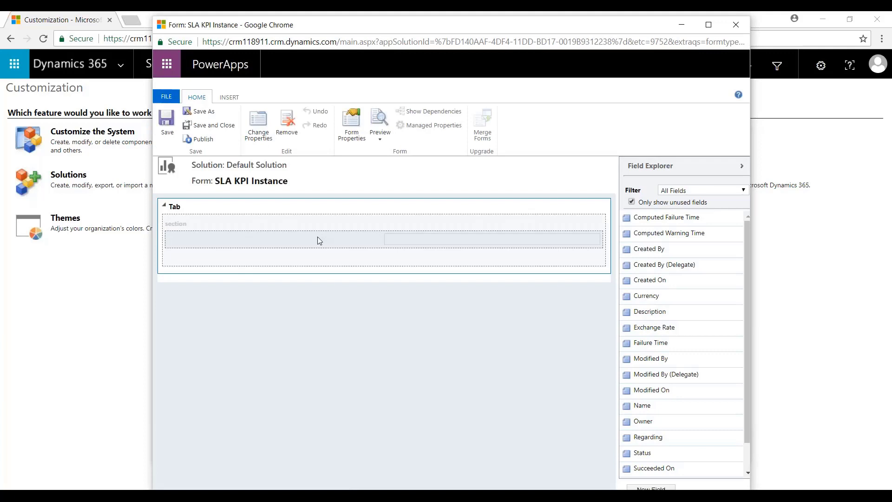
pyautogui.click(318, 239)
# Step: Insert a timer control named Contact_within_4hours with label 'Contact Within 4 Hours'
pyautogui.click(229, 98)
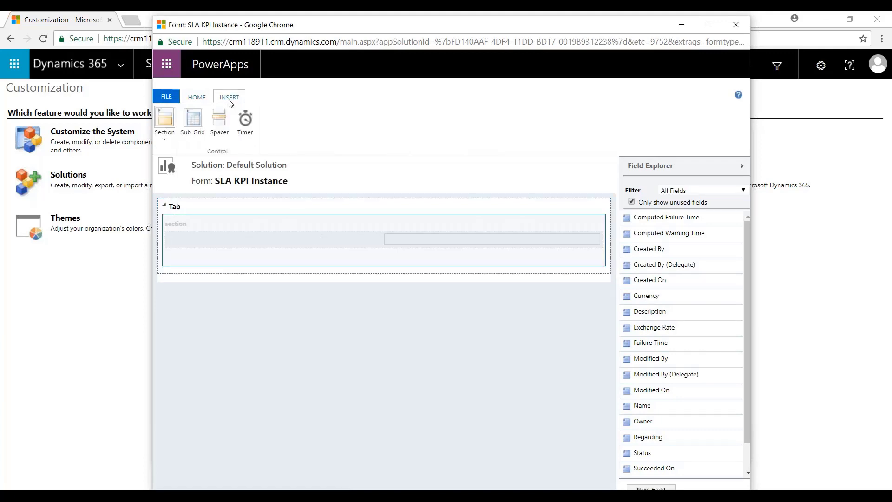
pyautogui.click(245, 122)
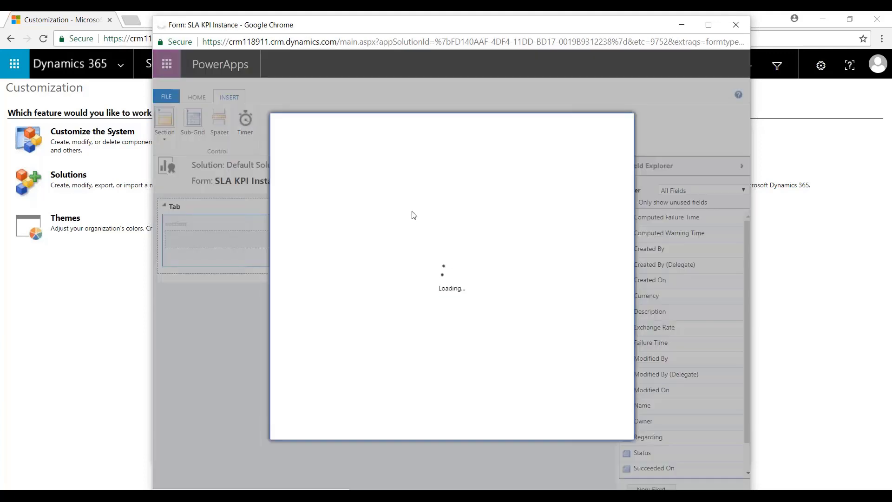
pyautogui.click(449, 227)
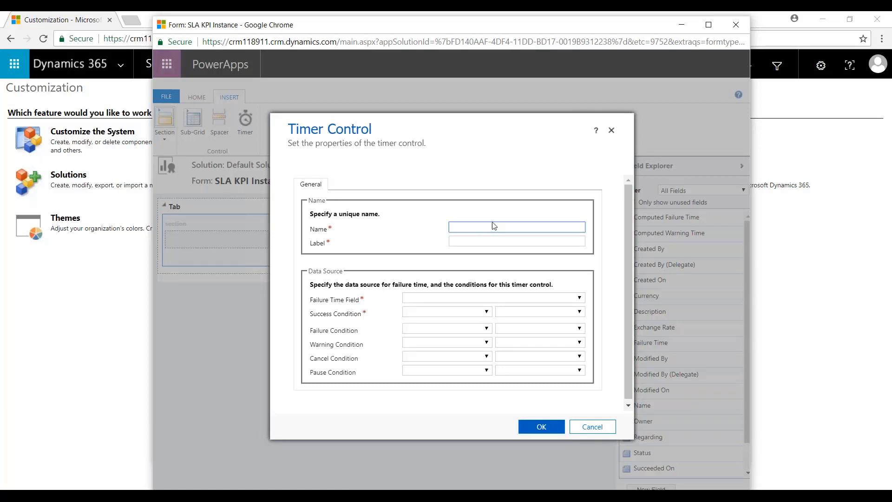
pyautogui.write('Contact_within_4hours')
pyautogui.press('Tab')
pyautogui.write('Conta')
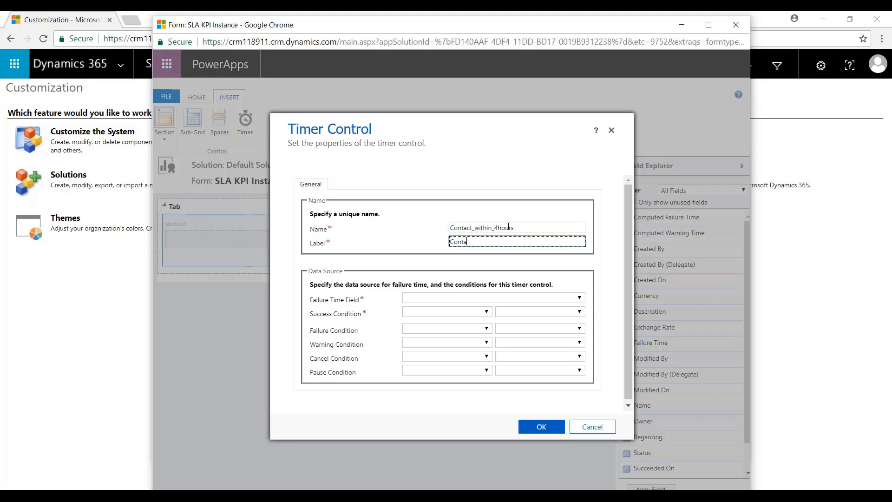
pyautogui.write('ct Within 4 Hours')
# Step: Use Failure Time as the failure field, with Status conditions Succeeded for success and Noncompliant for failure
pyautogui.click(453, 298)
pyautogui.click(432, 388)
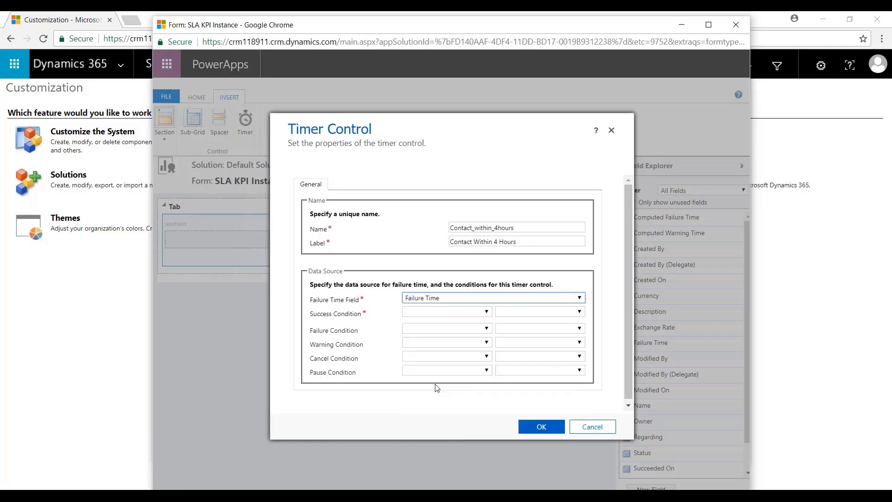
pyautogui.click(427, 312)
pyautogui.click(425, 346)
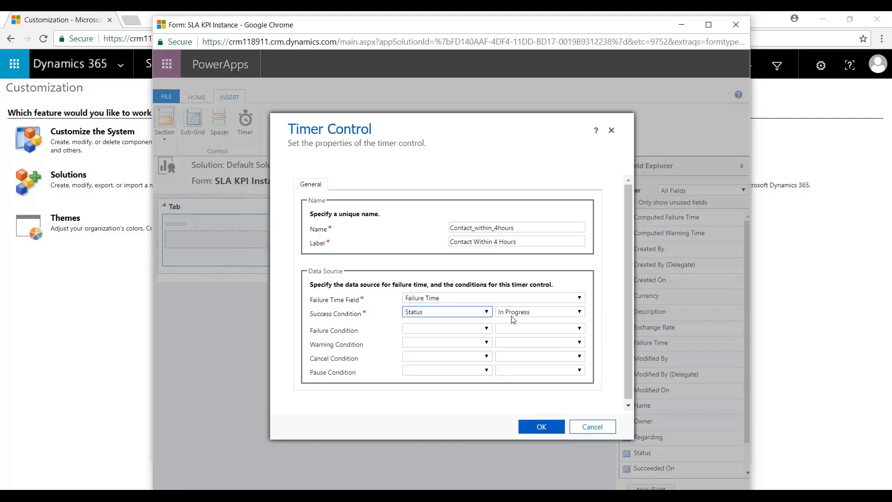
pyautogui.click(519, 312)
pyautogui.click(513, 401)
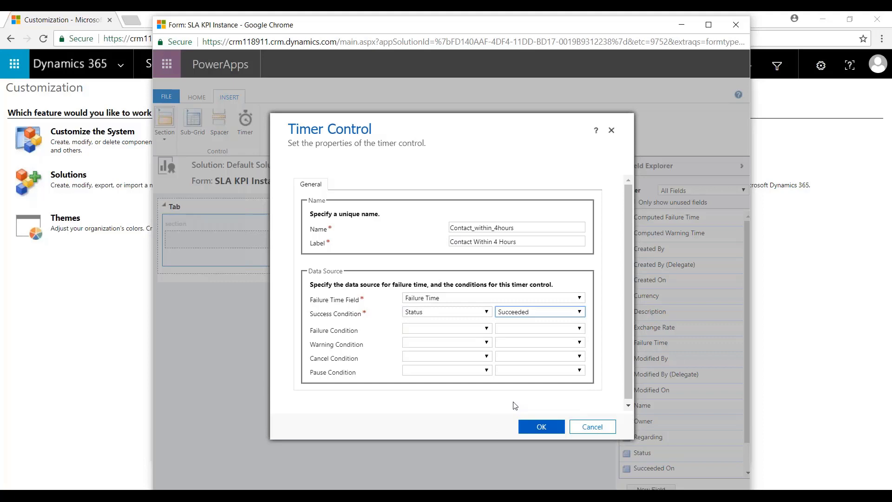
pyautogui.click(436, 330)
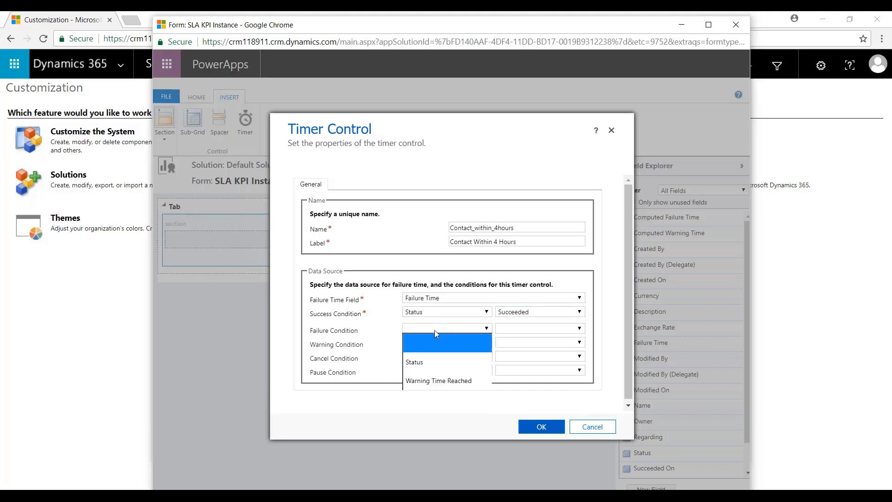
pyautogui.click(436, 355)
pyautogui.click(521, 329)
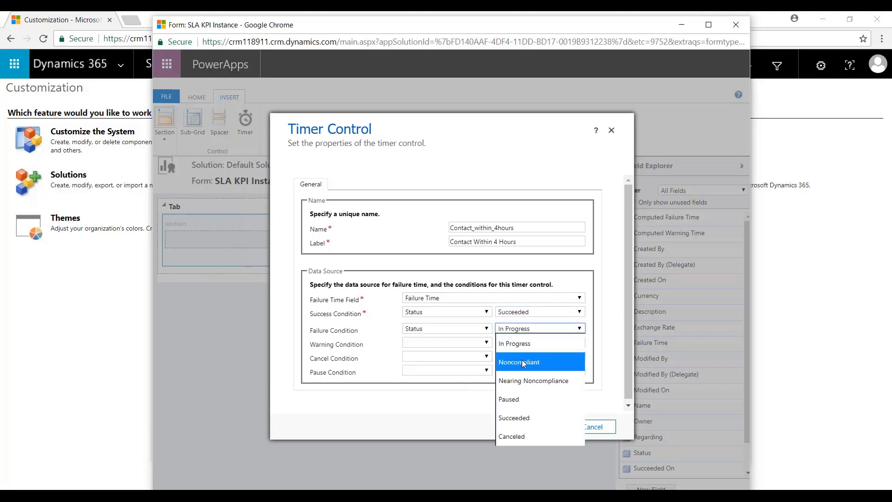
pyautogui.click(522, 360)
# Step: Set Status conditions: Nearing Noncompliance for warning, Canceled for cancel, Paused for pause
pyautogui.click(432, 345)
pyautogui.click(432, 372)
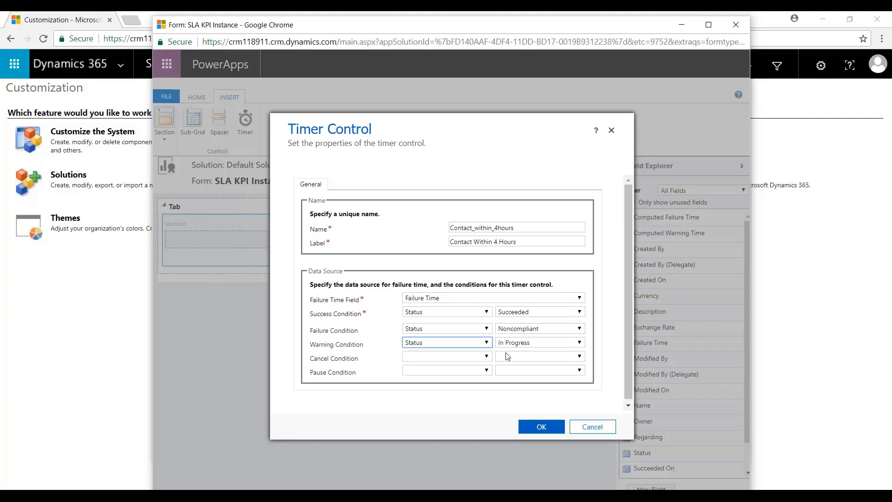
pyautogui.click(528, 346)
pyautogui.click(535, 393)
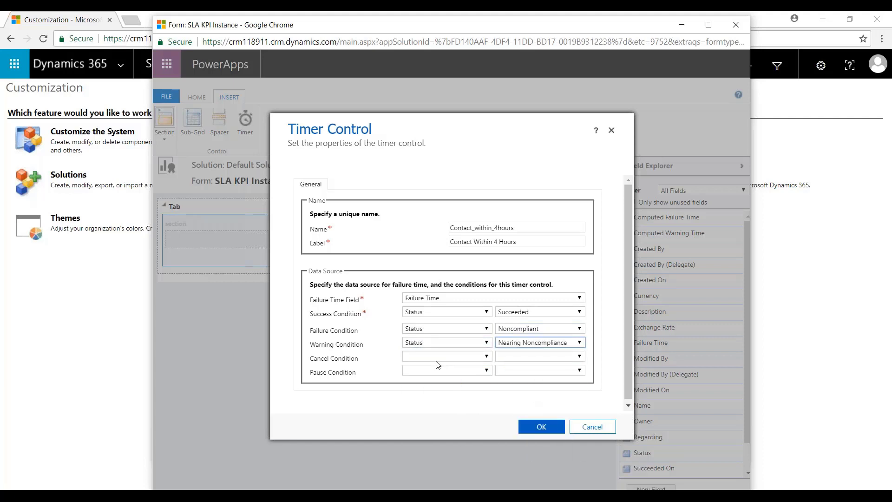
pyautogui.click(432, 358)
pyautogui.click(425, 389)
pyautogui.click(511, 356)
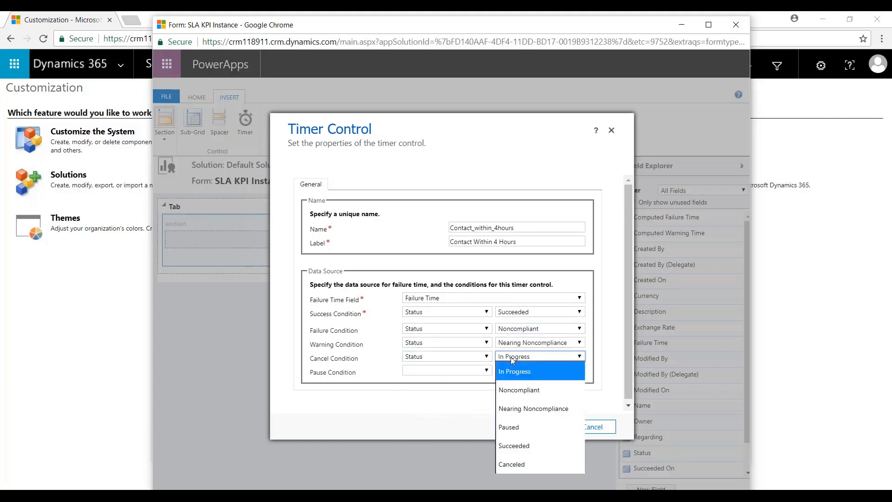
pyautogui.click(522, 463)
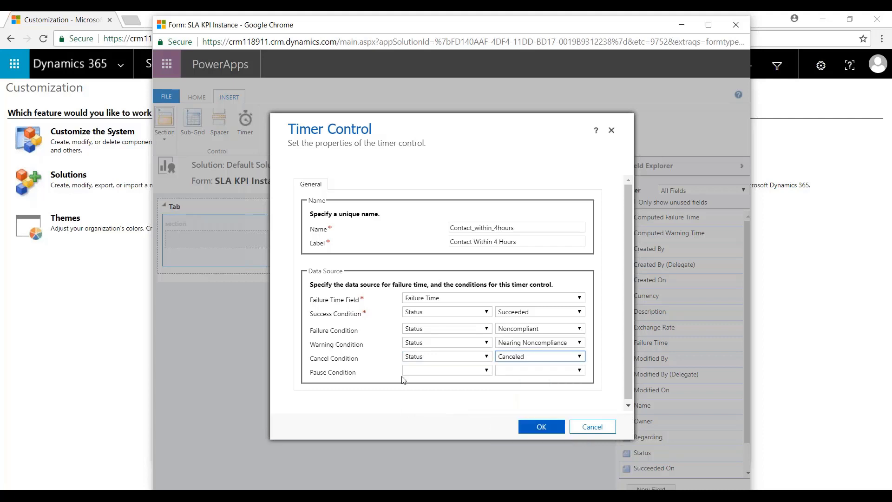
pyautogui.click(438, 370)
pyautogui.click(423, 403)
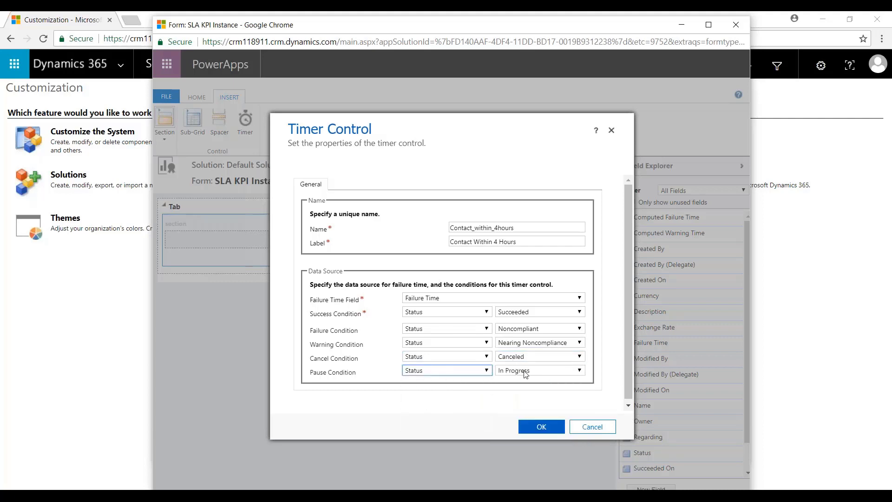
pyautogui.click(522, 370)
pyautogui.click(512, 441)
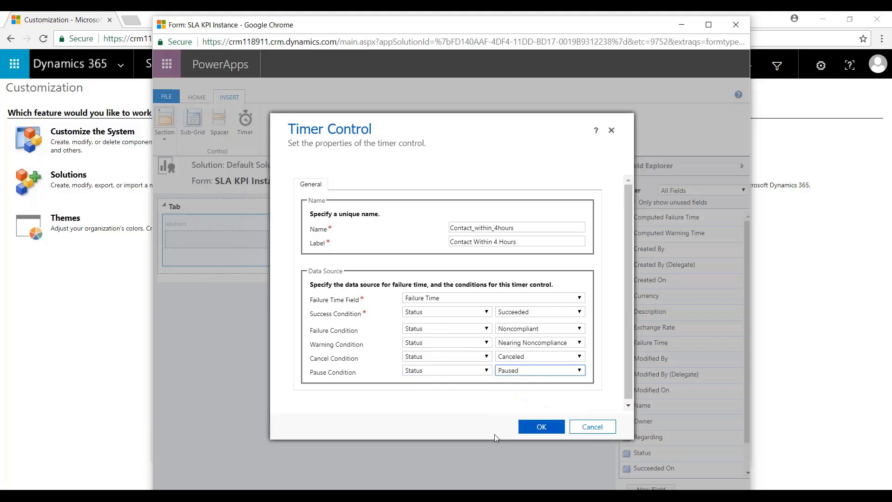
# Step: Add the timer to the form and save the form as 'Contact Within 4 Hours'
pyautogui.click(539, 426)
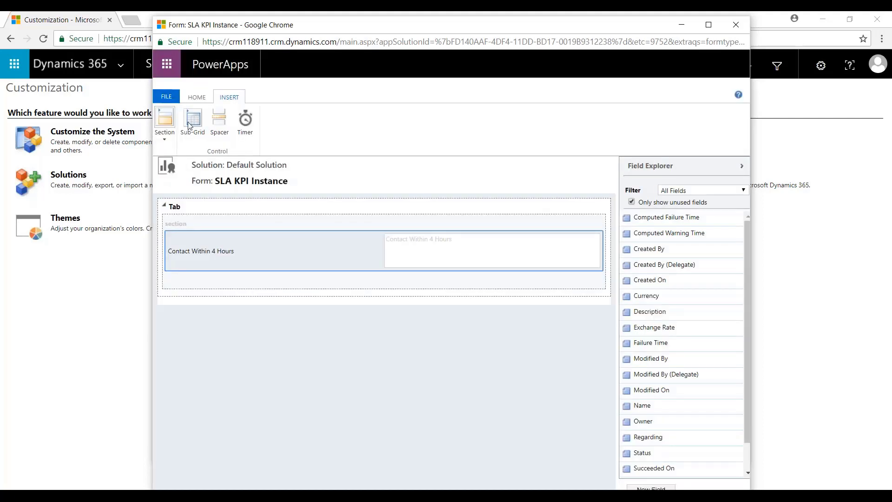
pyautogui.click(195, 99)
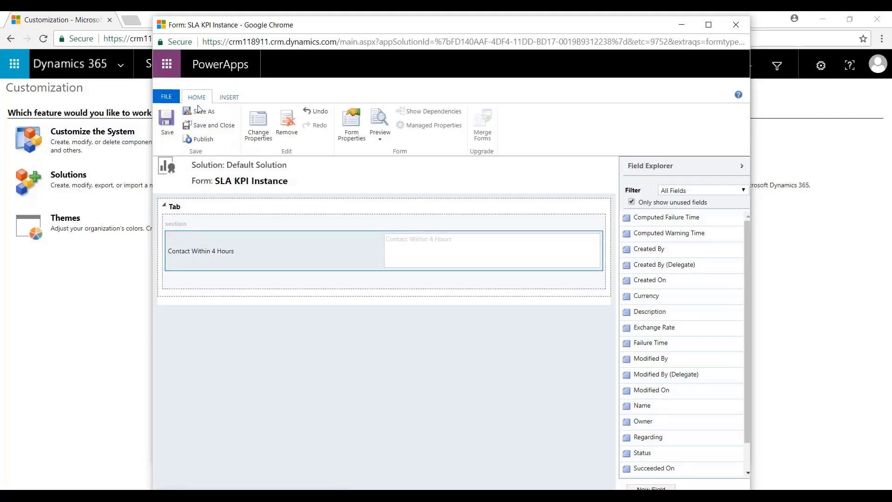
pyautogui.click(199, 111)
pyautogui.tripleClick(470, 261)
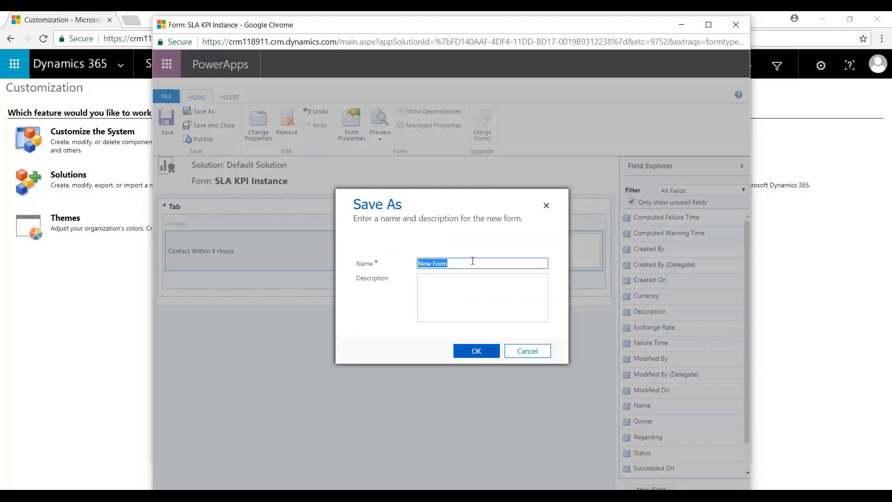
pyautogui.write('Contact')
pyautogui.write('hin 4 Hours')
pyautogui.click(473, 351)
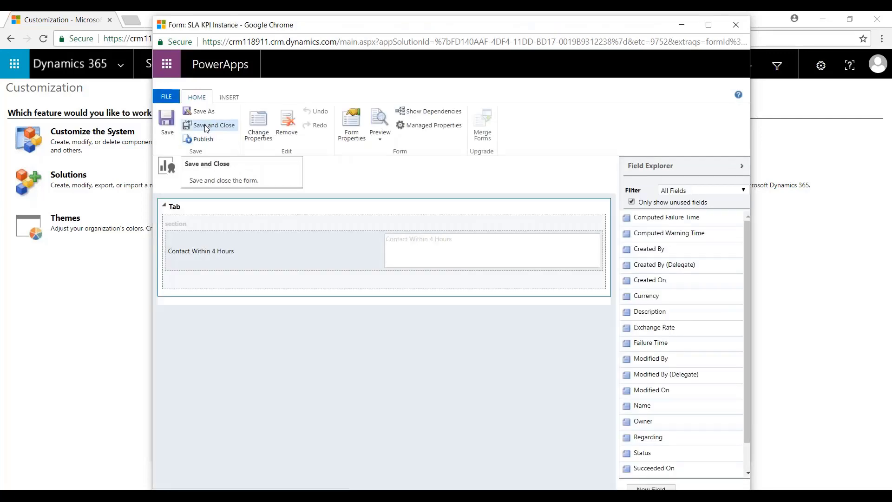
# Step: Save and close the quick view form, then list the Lead entity's forms in the solution tree
pyautogui.click(207, 129)
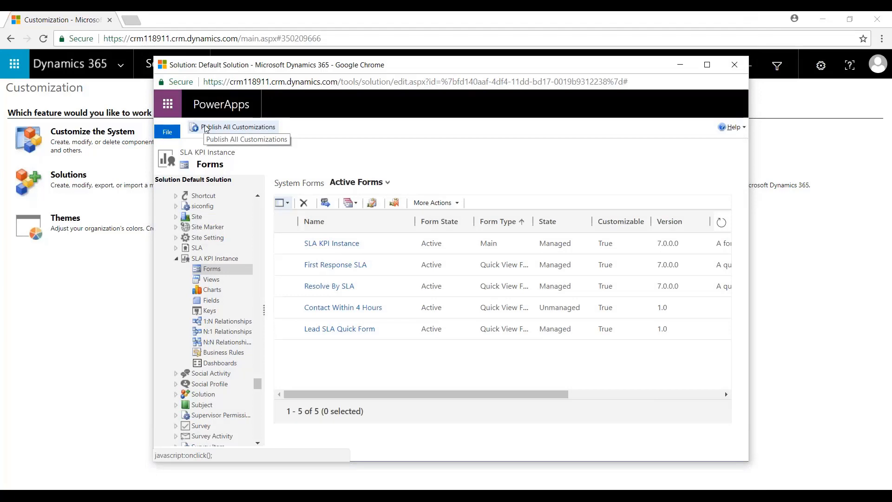
pyautogui.scroll(1, 259, 388)
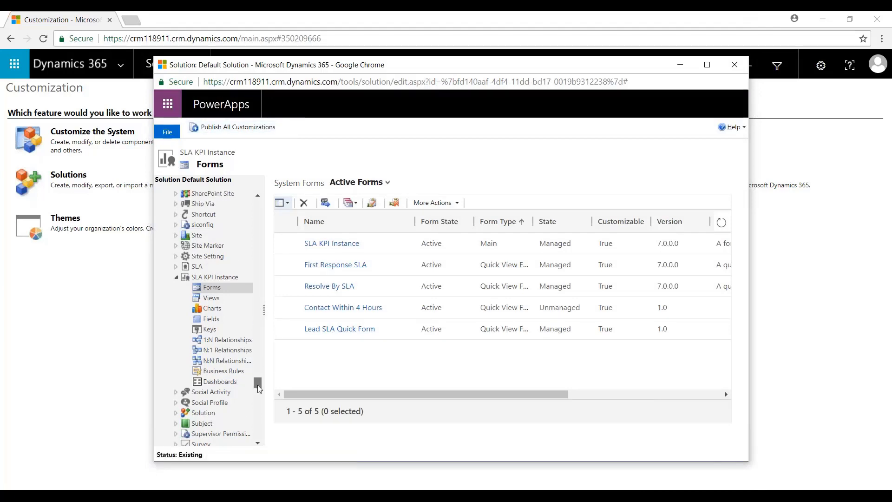
pyautogui.click(215, 277)
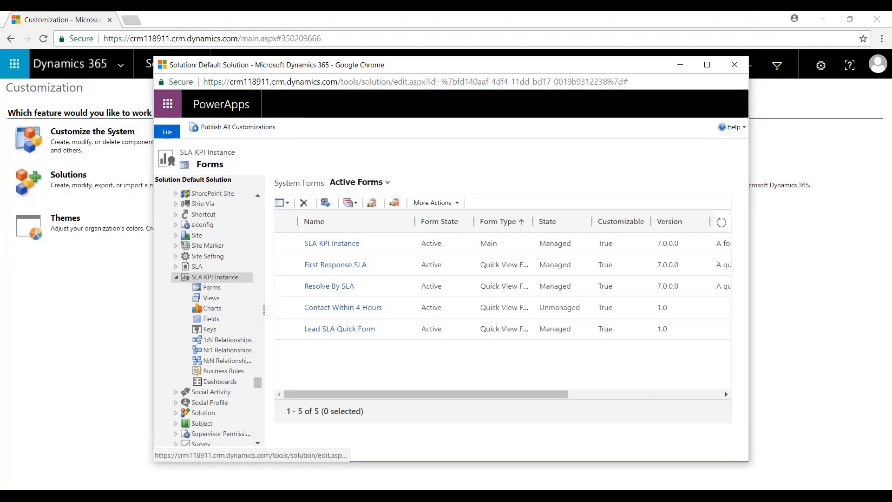
pyautogui.scroll(5, 261, 379)
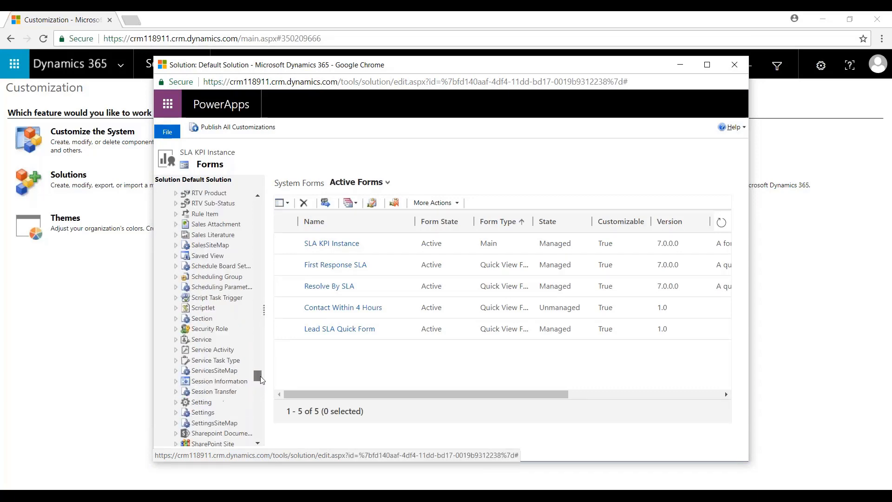
pyautogui.moveTo(261, 379); pyautogui.dragTo(263, 298)
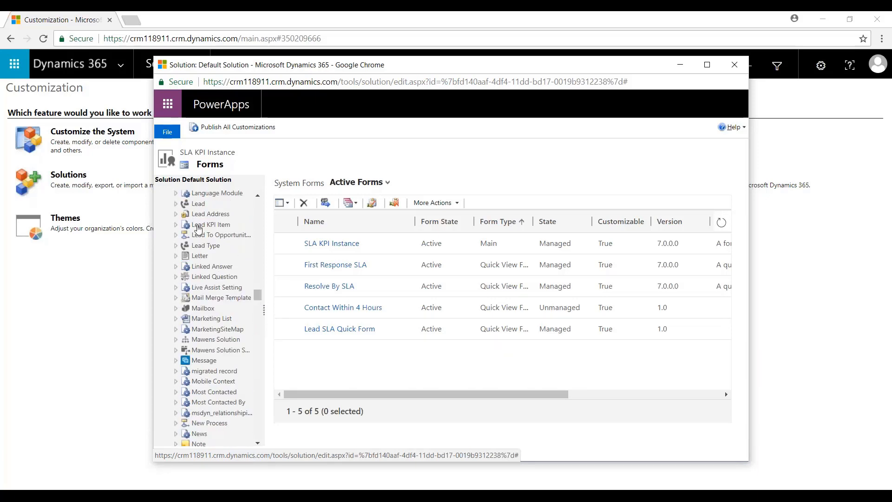
pyautogui.click(175, 203)
pyautogui.click(211, 229)
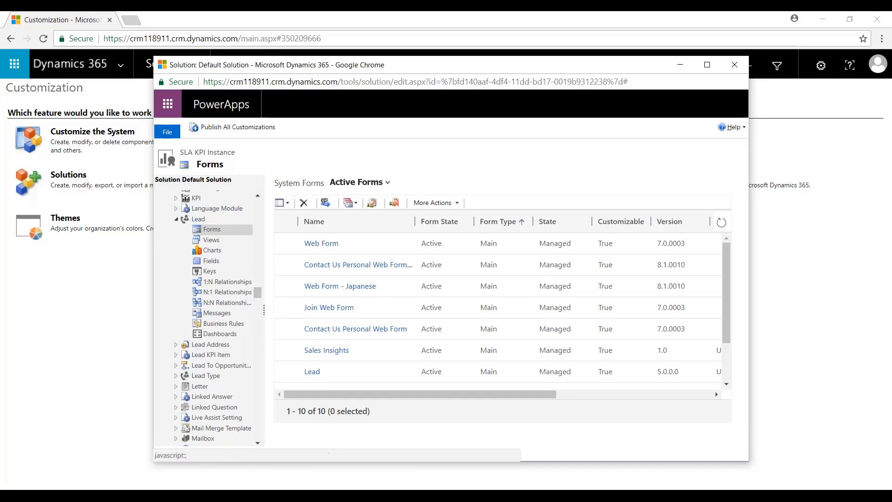
# Step: In the maximized Lead main form, add a two-column tab below Summary labelled SLA
pyautogui.click(325, 307)
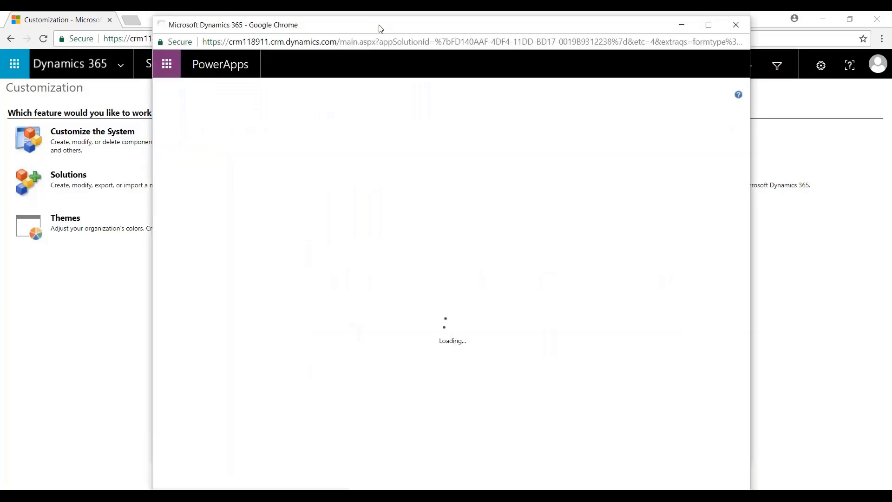
pyautogui.moveTo(381, 29); pyautogui.dragTo(385, 26)
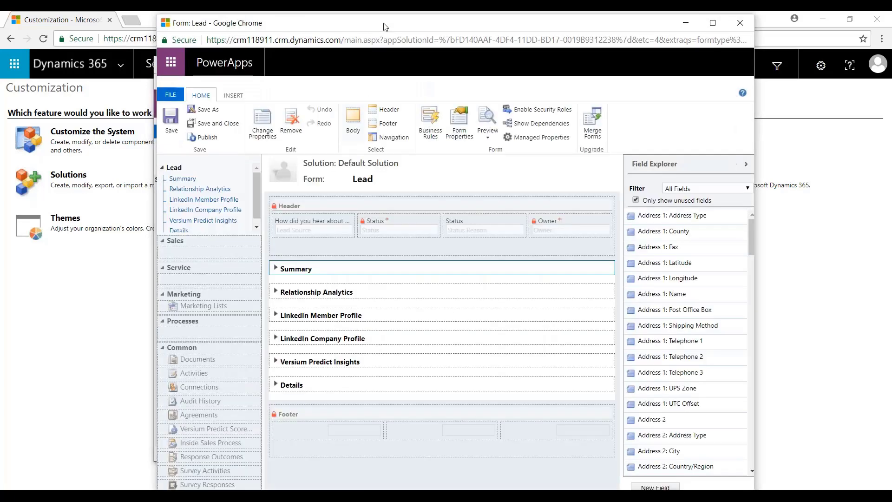
pyautogui.doubleClick(385, 27)
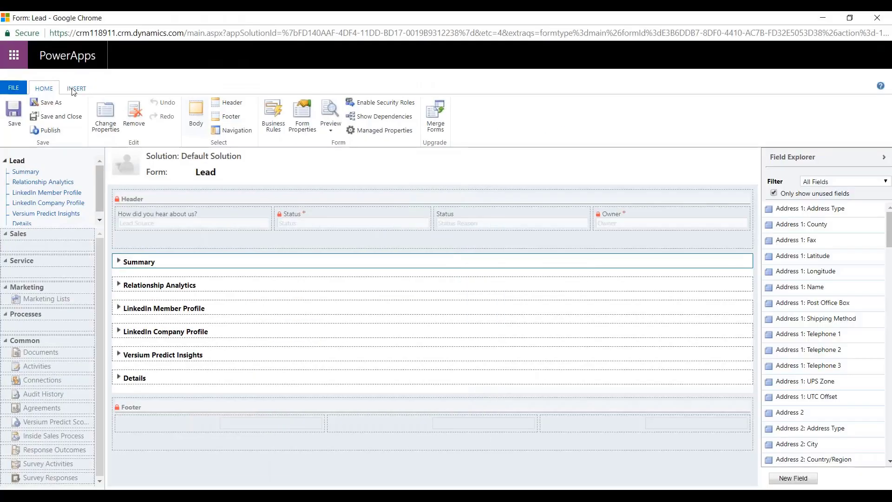
pyautogui.click(74, 88)
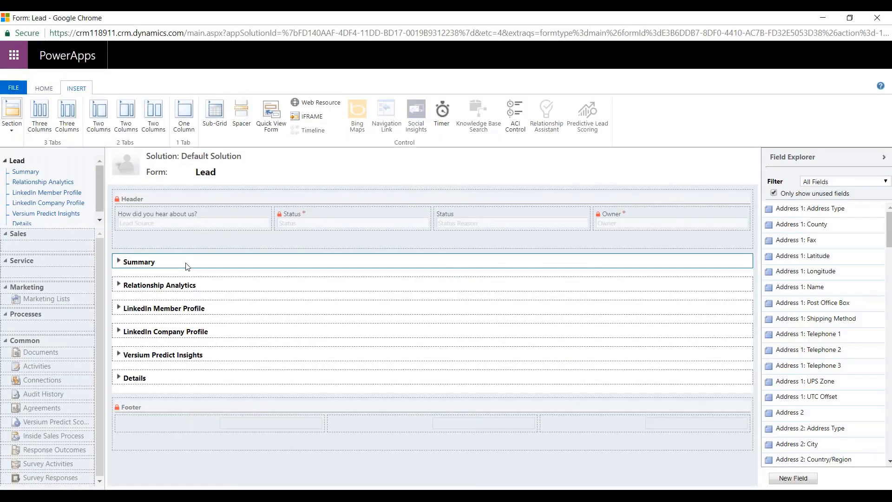
pyautogui.click(101, 119)
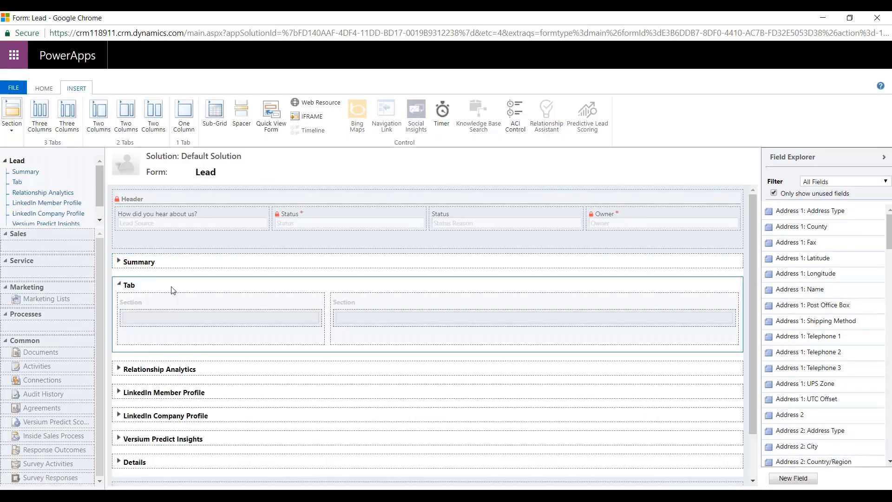
pyautogui.doubleClick(172, 292)
pyautogui.doubleClick(447, 215)
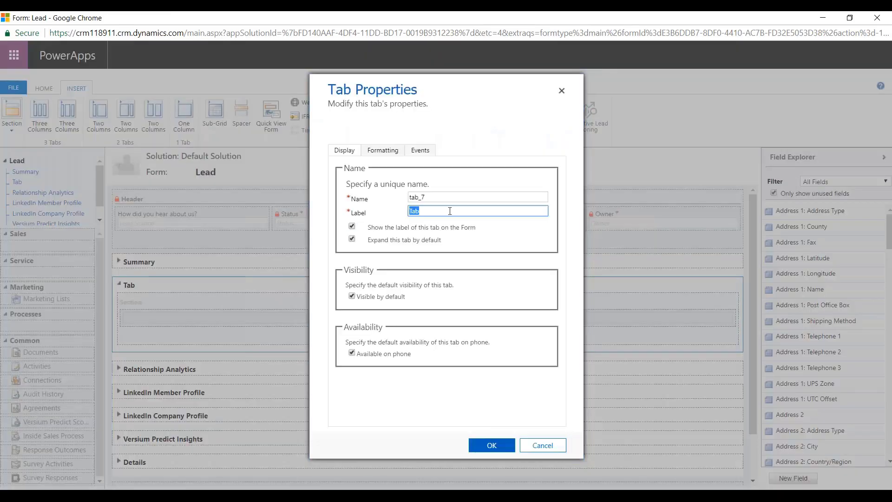
pyautogui.write('SLA')
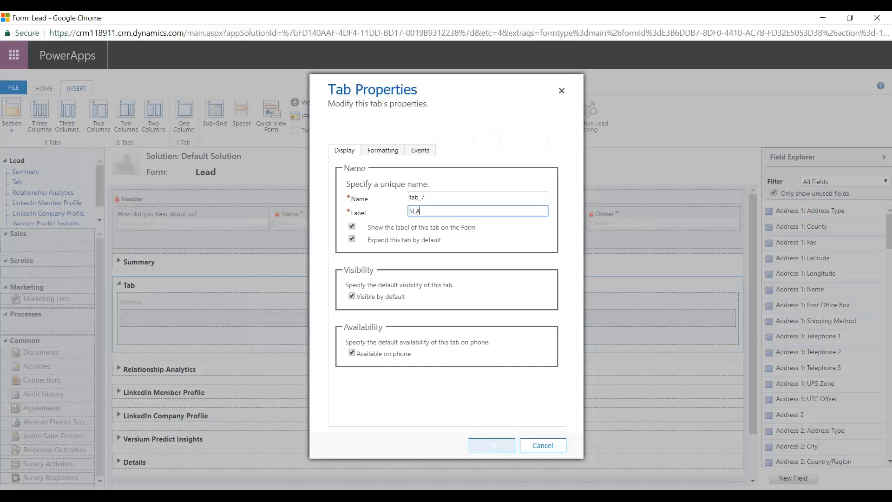
pyautogui.click(491, 445)
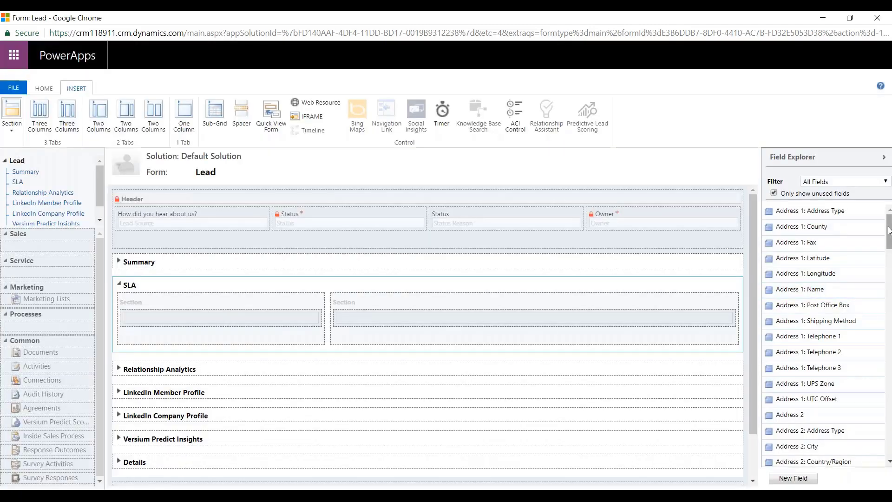
# Step: Drag the SLA field from Field Explorer into the tab's left section
pyautogui.scroll(-15, 827, 227)
pyautogui.scroll(-6, 823, 335)
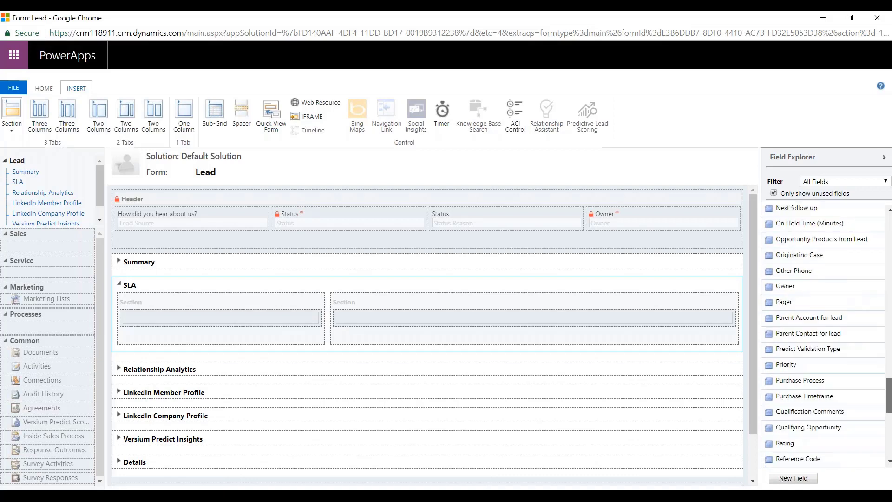
pyautogui.scroll(-1, 823, 334)
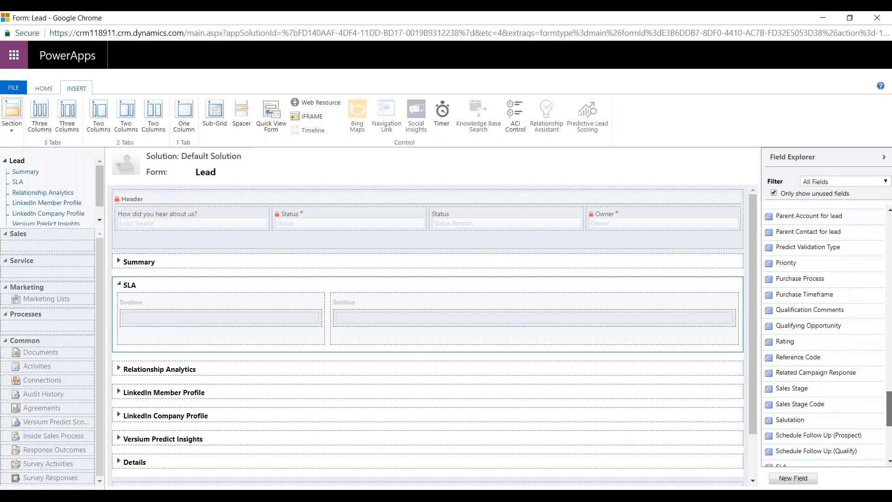
pyautogui.scroll(-3, 823, 334)
pyautogui.moveTo(781, 386); pyautogui.dragTo(277, 311)
# Step: Insert quick view Contact_within_4hours, labelled 'Contact Within 4 Hours', using the Contact Within 4 Hours form
pyautogui.click(271, 116)
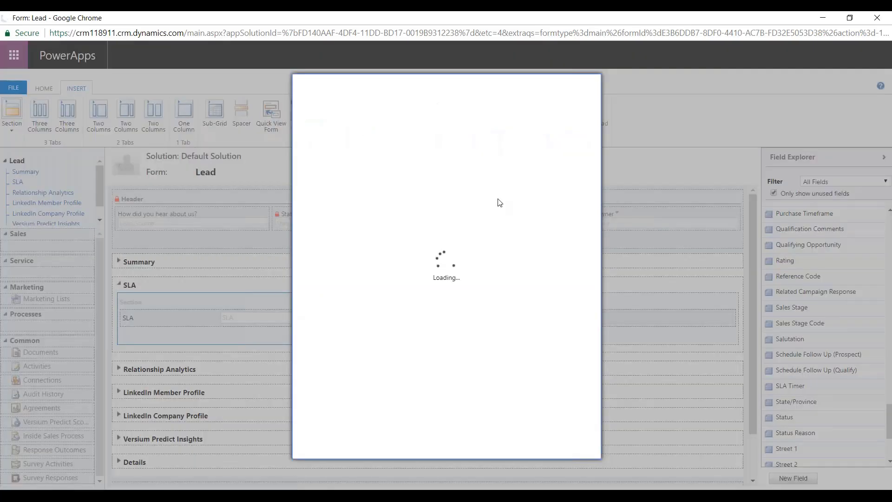
pyautogui.click(411, 190)
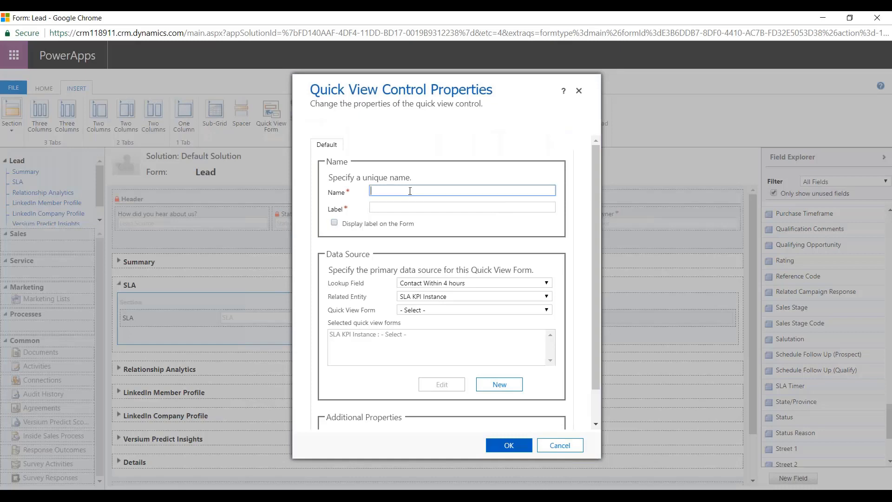
pyautogui.write('Contact_within_4hours')
pyautogui.press('Tab')
pyautogui.write('Con')
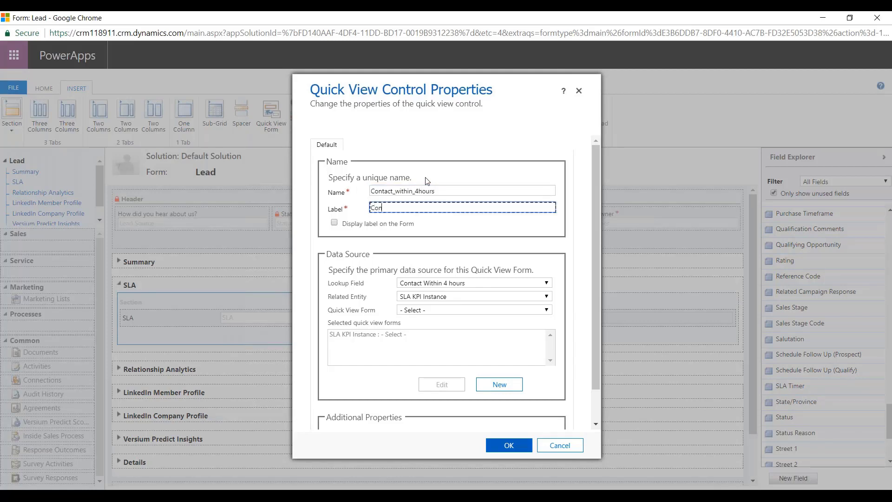
pyautogui.write('tact Within 4 Hours')
pyautogui.click(427, 227)
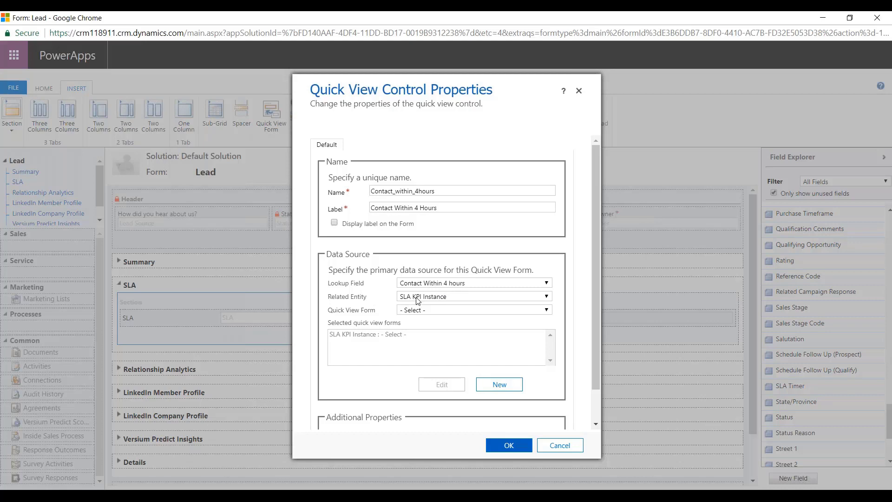
pyautogui.click(423, 310)
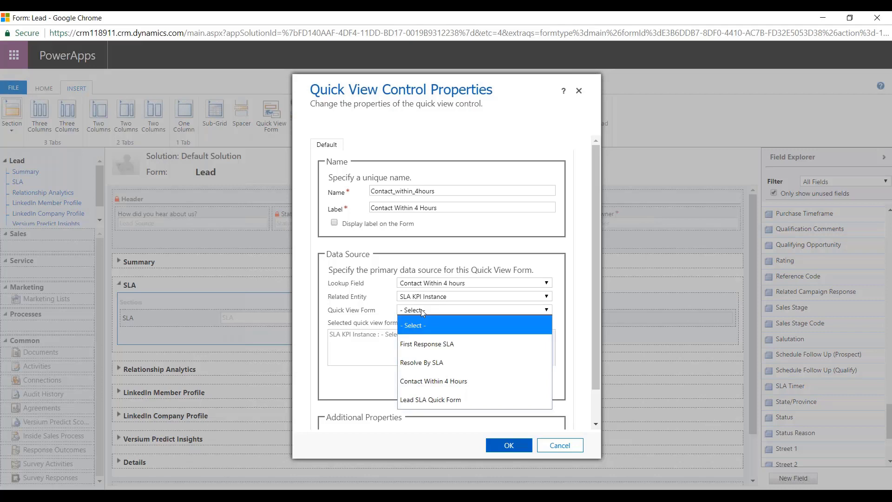
pyautogui.click(427, 381)
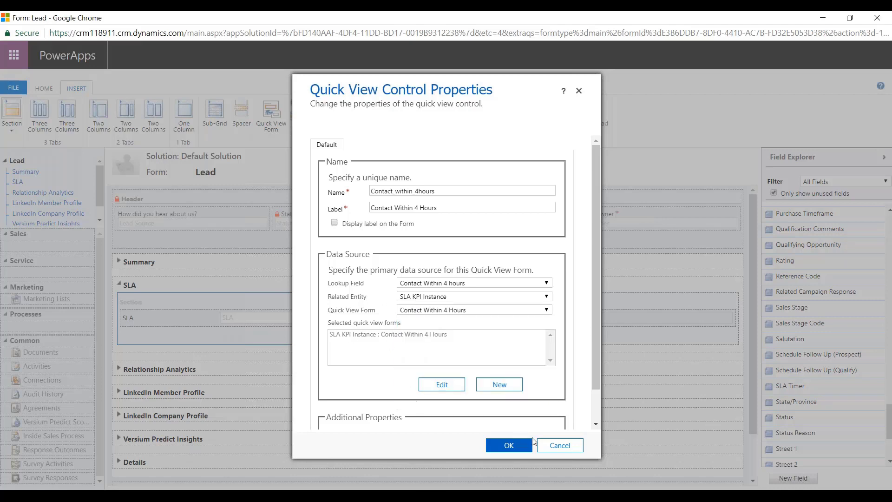
pyautogui.click(511, 447)
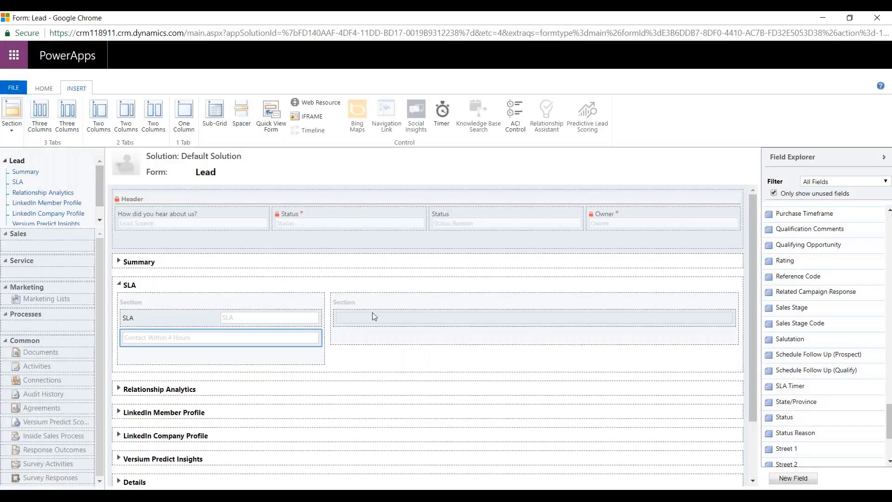
# Step: Insert a subgrid named SLA showing SLA KPI Instances (Regarding) in the SLA tab's right section
pyautogui.click(379, 304)
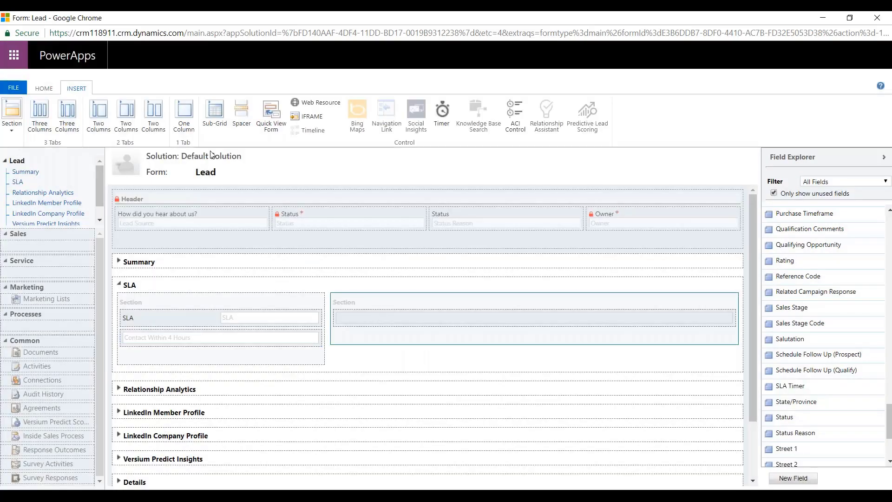
pyautogui.click(209, 114)
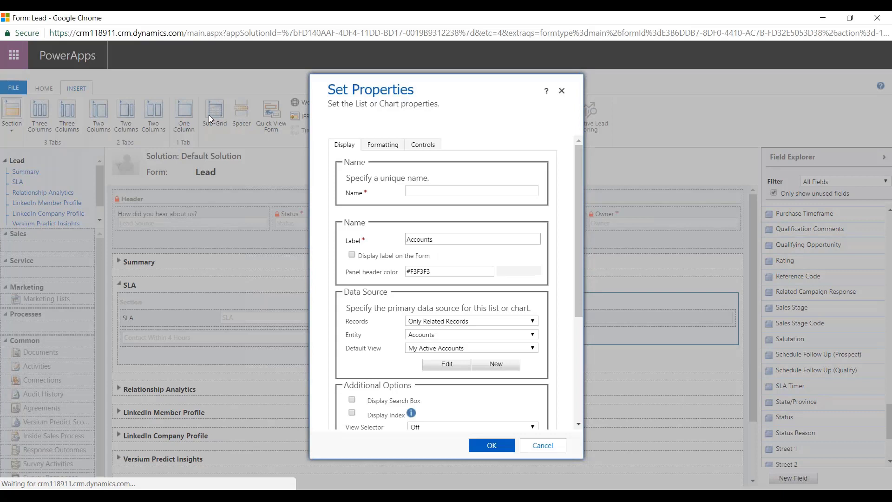
pyautogui.click(428, 190)
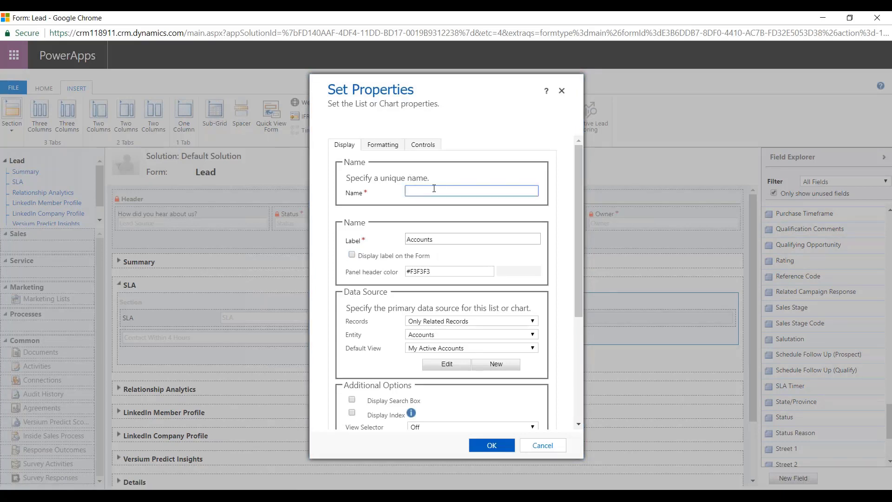
pyautogui.click(440, 334)
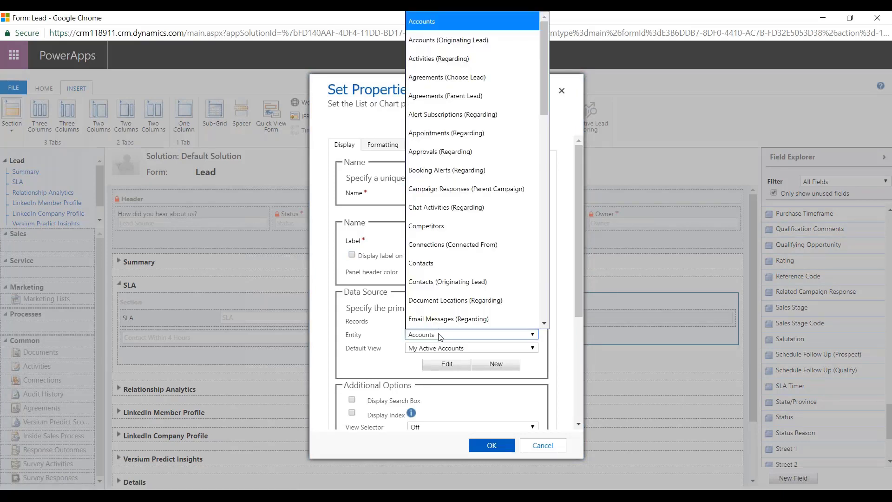
pyautogui.scroll(-1, 511, 140)
pyautogui.moveTo(539, 96); pyautogui.dragTo(559, 268)
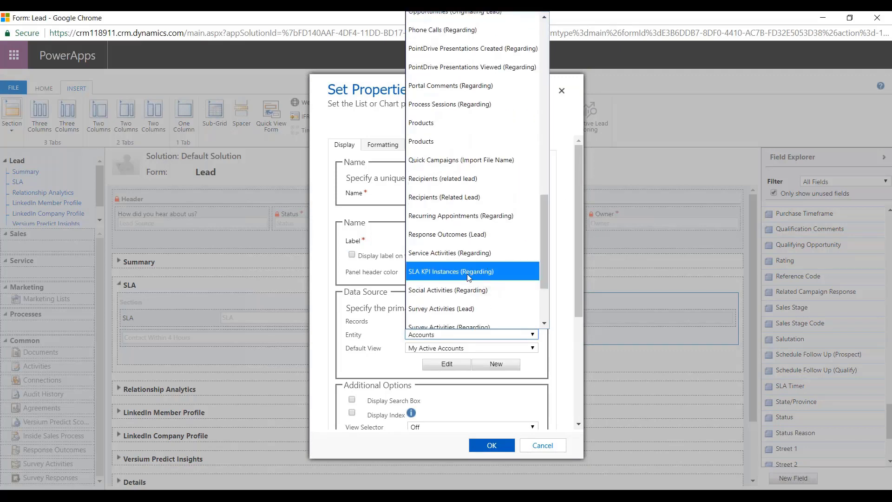
pyautogui.click(467, 272)
pyautogui.click(425, 191)
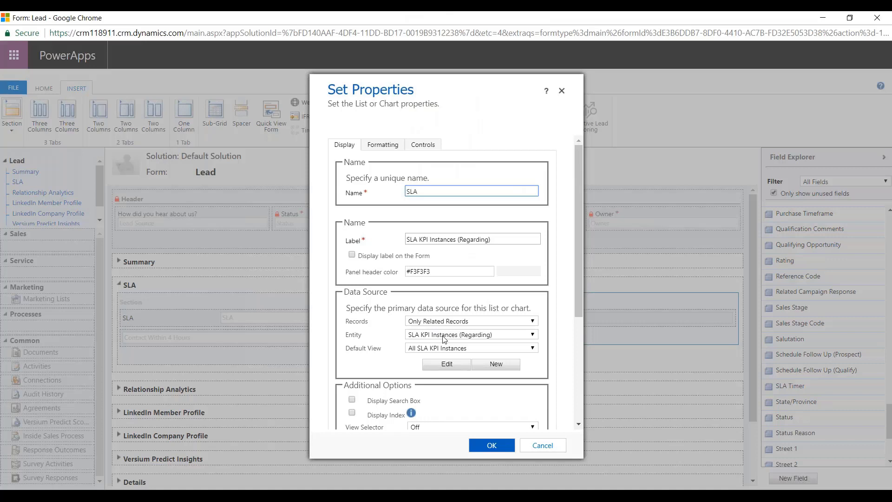
pyautogui.click(488, 444)
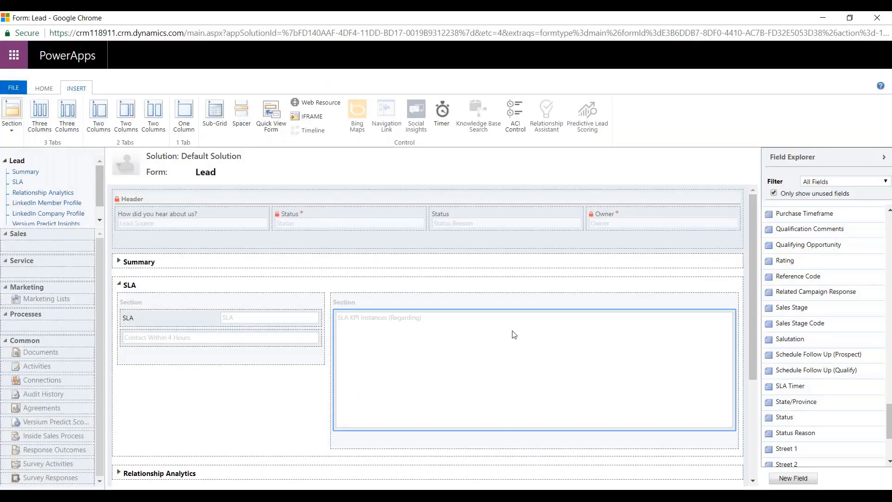
# Step: Publish the Lead form customizations from the HOME tab, including the SLA quick view and subgrid
pyautogui.click(45, 90)
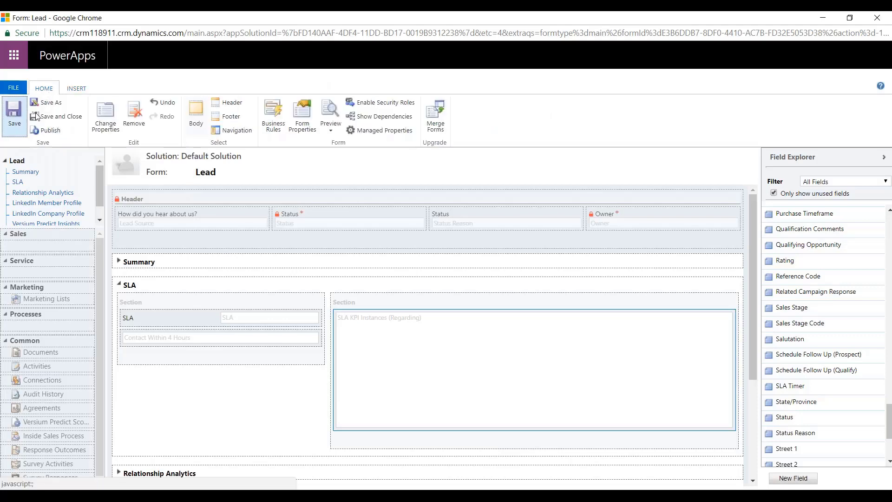
pyautogui.click(47, 130)
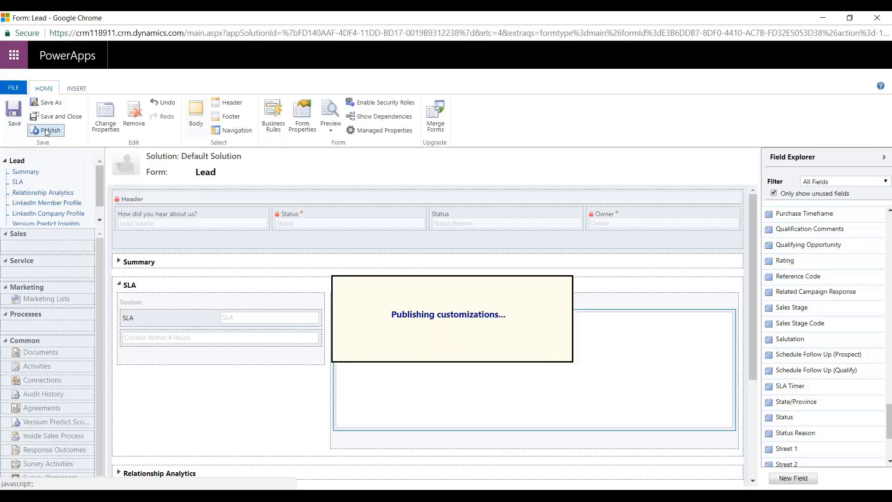